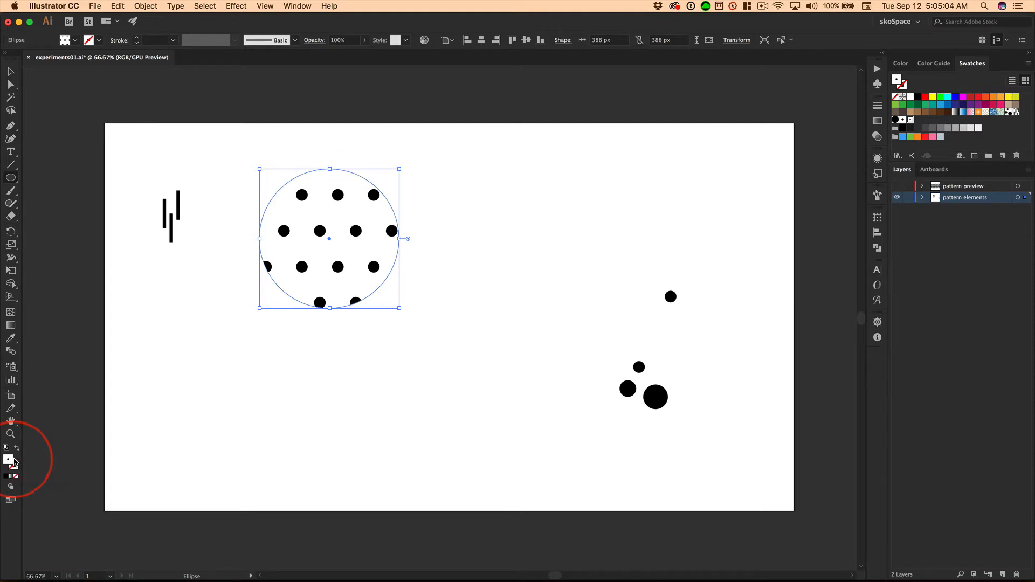
Delete the dot-patterned circle, restore the default fill and stroke, and set the fill to none.
{"action": "key", "text": "Delete"}
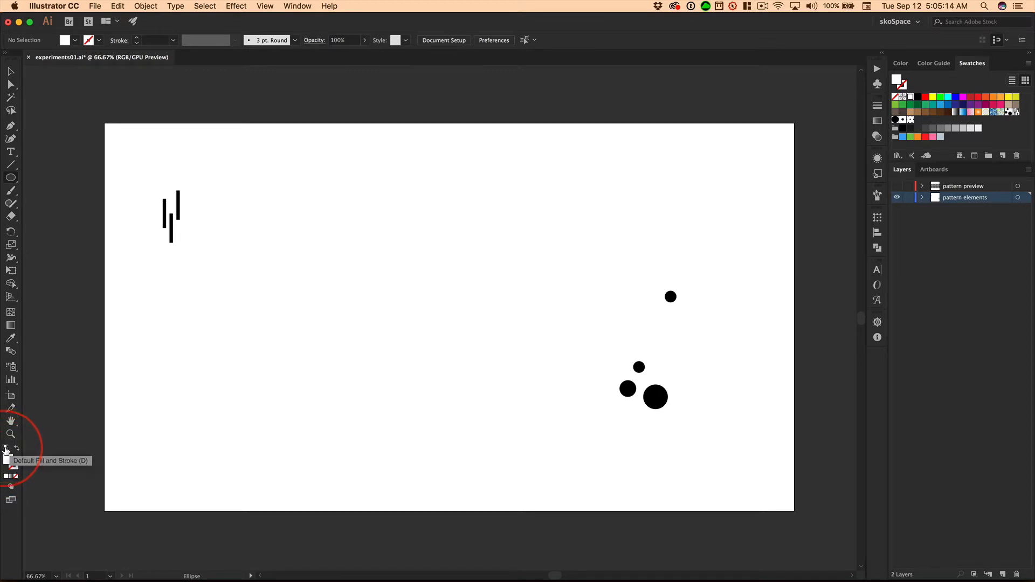
{"action": "left_click", "coordinate": [6, 448]}
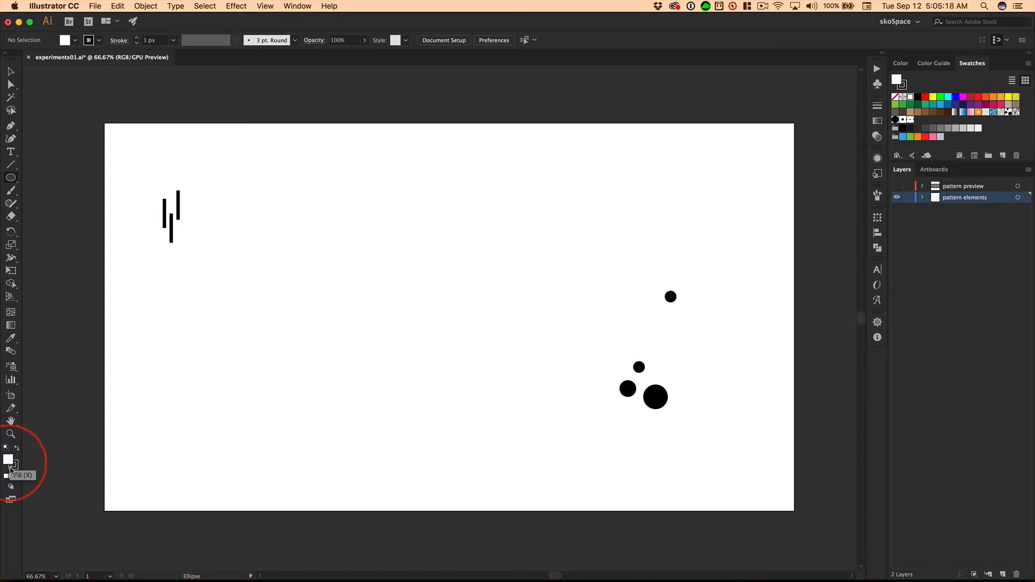
{"action": "left_click", "coordinate": [16, 477]}
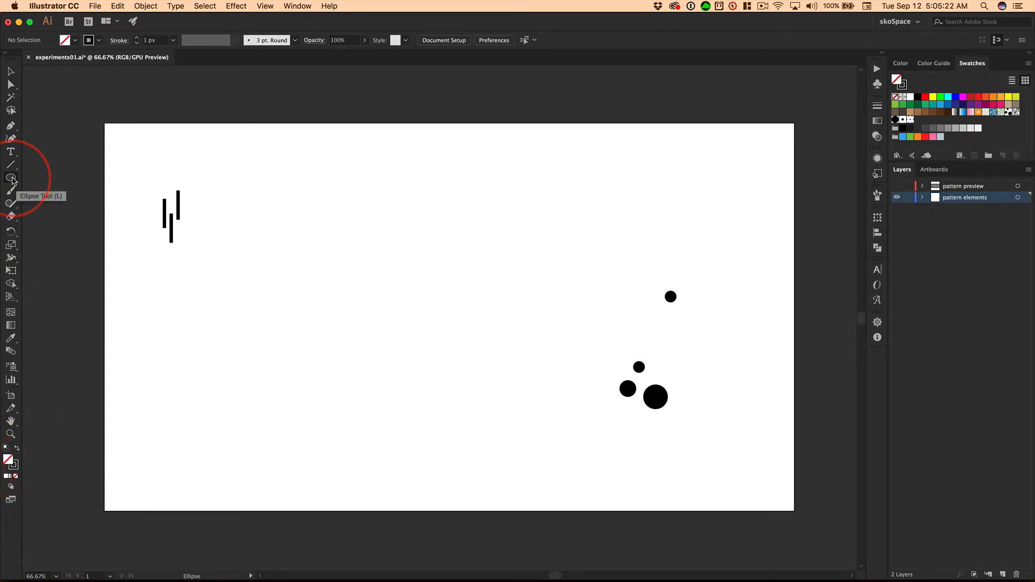
Draw an unfilled circle about 178 px wide near the artboard's upper middle and set its stroke to 0.5 px.
{"action": "left_click_drag", "start_coordinate": [11, 180], "coordinate": [60, 205]}
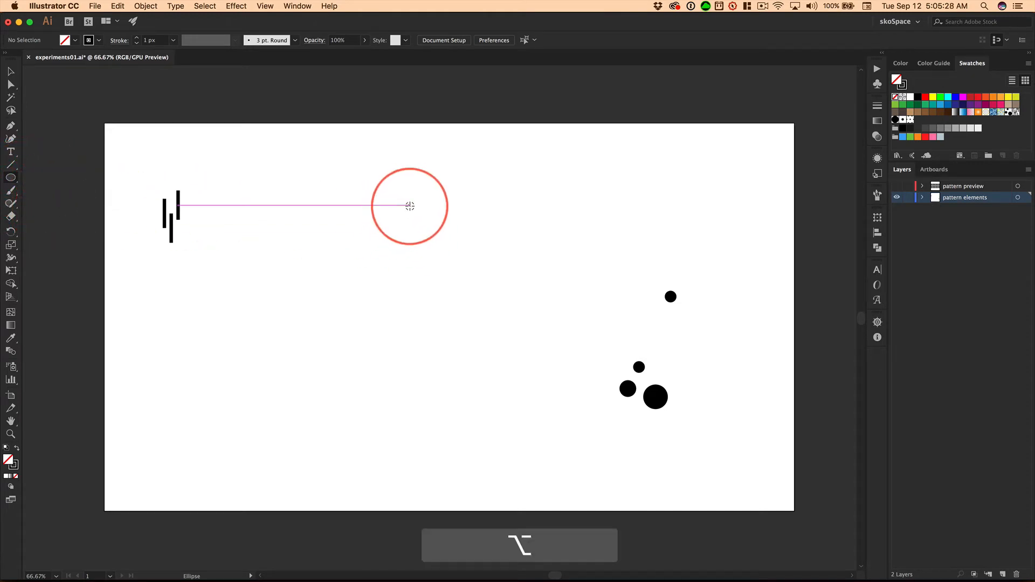
{"action": "left_click_drag", "start_coordinate": [410, 206], "coordinate": [440, 237]}
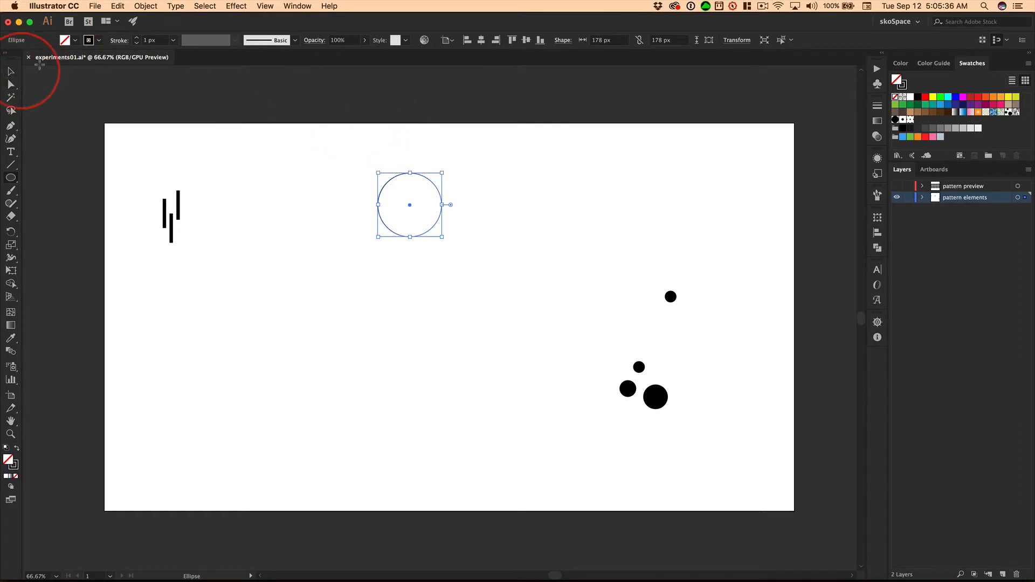
{"action": "left_click", "coordinate": [155, 40]}
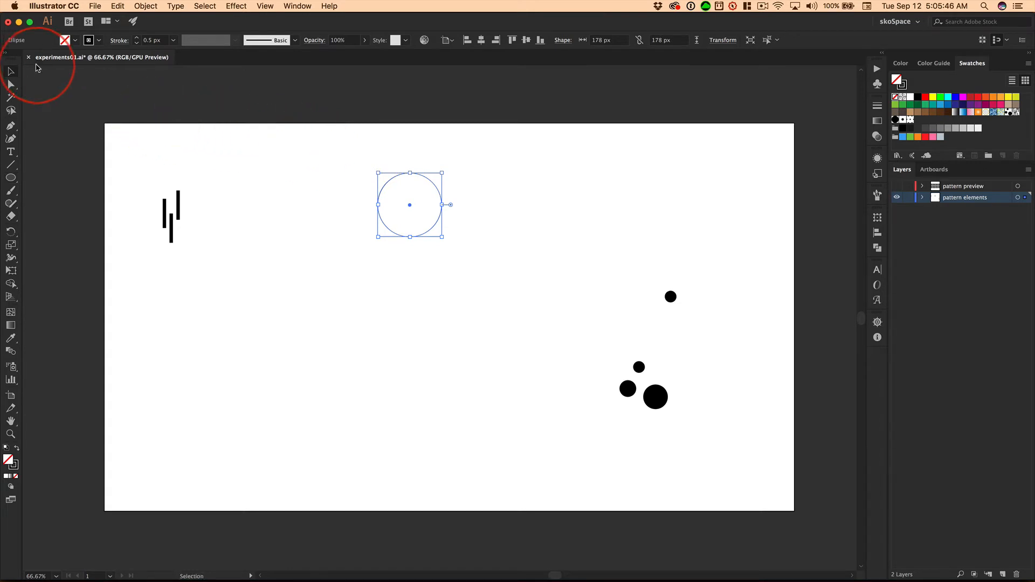
Duplicate the circle straight down so that the copy overlaps the original.
{"action": "left_click", "coordinate": [11, 70]}
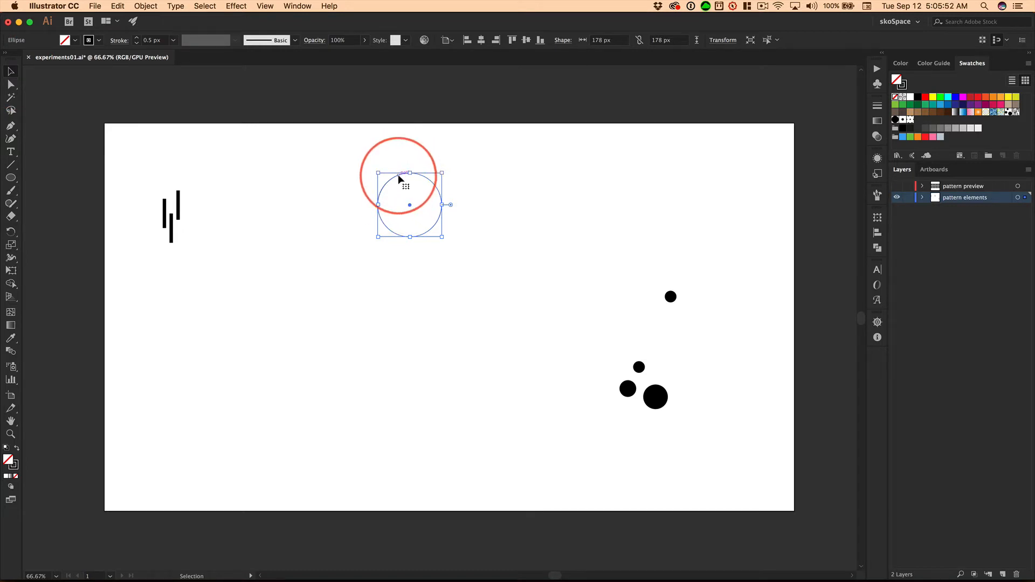
{"action": "key", "text": "alt"}
{"action": "left_click_drag", "start_coordinate": [399, 177], "coordinate": [402, 198]}
{"action": "key", "text": "shift"}
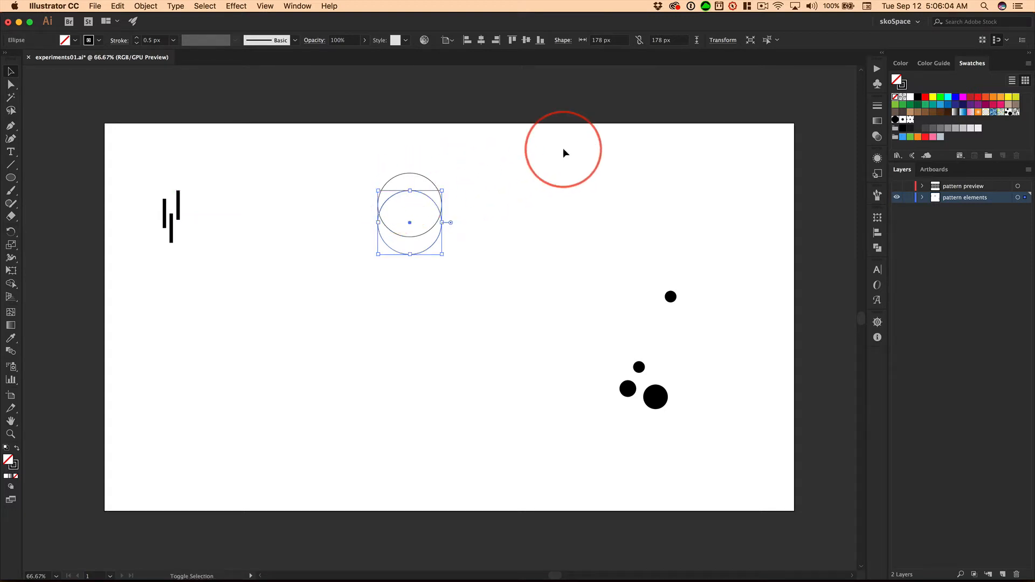
Select the upper circle and open the Rotate options with the pivot at the center of the lower circle.
{"action": "left_click", "coordinate": [419, 178]}
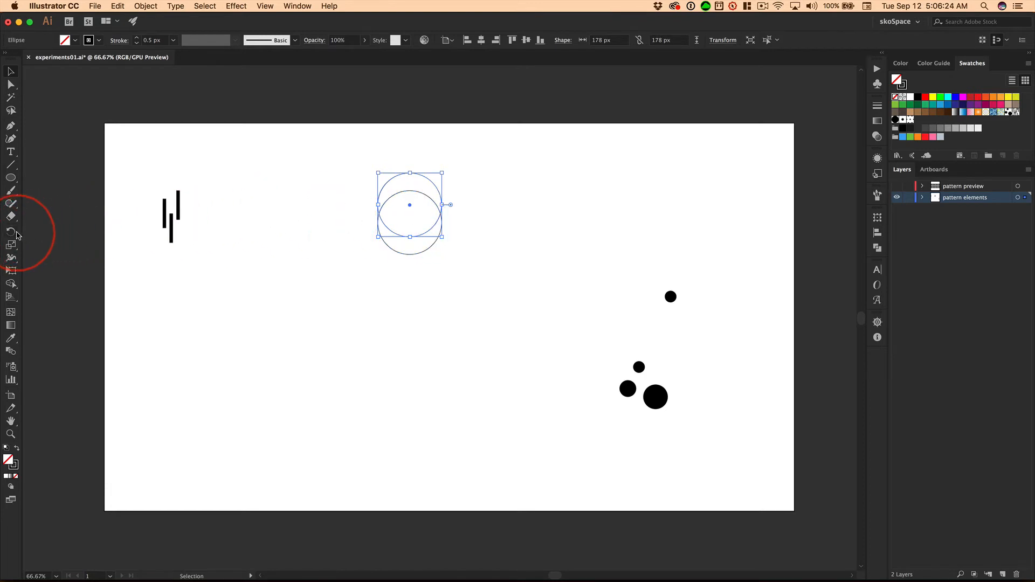
{"action": "left_click_drag", "start_coordinate": [10, 233], "coordinate": [64, 237]}
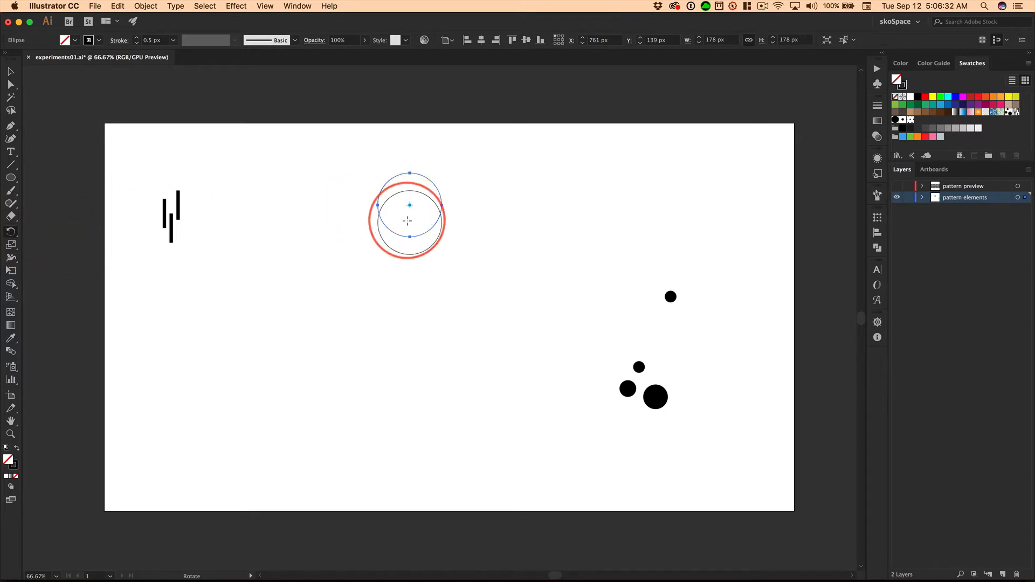
{"action": "left_click_drag", "start_coordinate": [409, 226], "coordinate": [410, 221]}
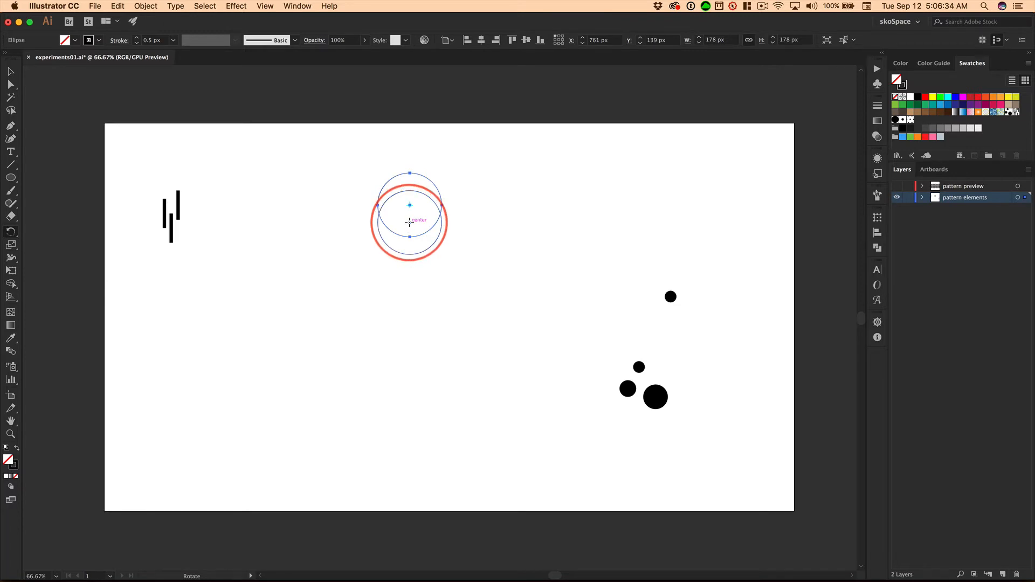
{"action": "left_click_drag", "start_coordinate": [410, 221], "coordinate": [410, 221]}
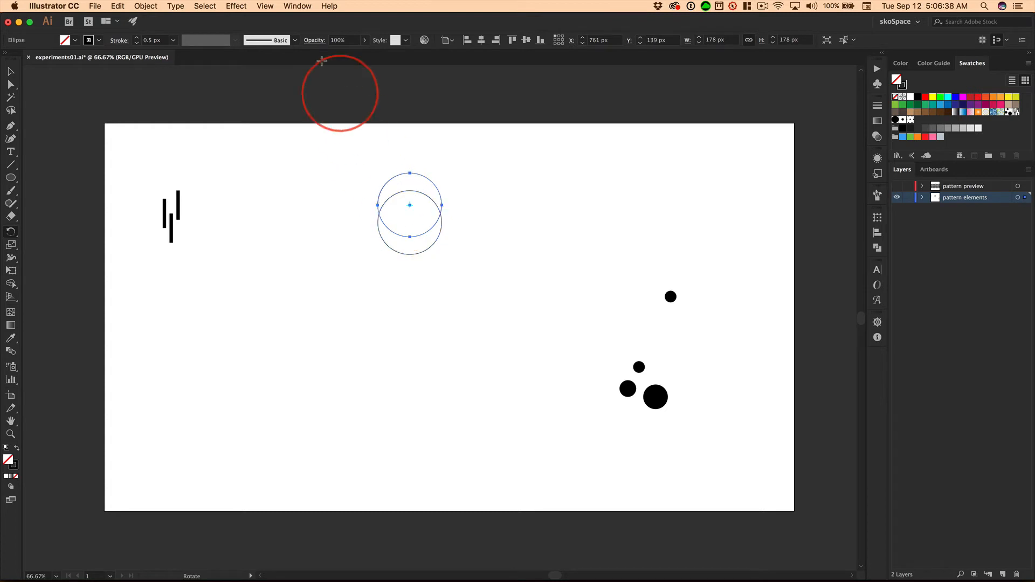
{"action": "left_click", "coordinate": [268, 7]}
{"action": "mouse_move", "coordinate": [268, 6]}
{"action": "left_mouse_down"}
{"action": "mouse_move", "coordinate": [286, 249]}
{"action": "mouse_move", "coordinate": [274, 334]}
{"action": "mouse_move", "coordinate": [246, 331]}
{"action": "mouse_move", "coordinate": [265, 337]}
{"action": "mouse_move", "coordinate": [503, 291]}
{"action": "mouse_move", "coordinate": [501, 127]}
{"action": "mouse_move", "coordinate": [284, 33]}
{"action": "mouse_move", "coordinate": [265, 3]}
{"action": "left_mouse_up"}
{"action": "left_click_drag", "start_coordinate": [340, 195], "coordinate": [410, 222]}
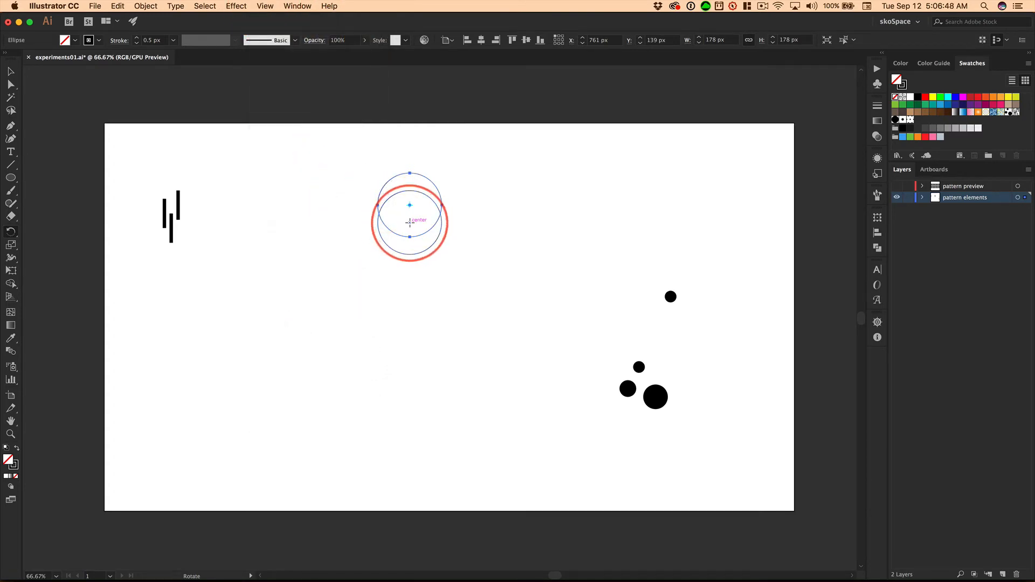
{"action": "key", "text": "alt"}
{"action": "left_click", "coordinate": [410, 222], "text": "alt"}
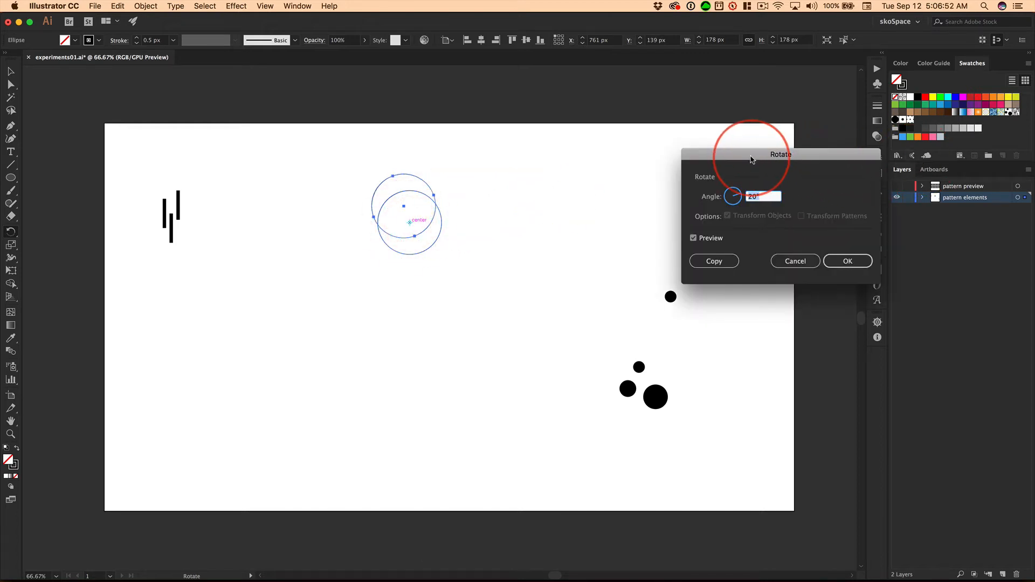
Create a copy of the upper circle rotated 20° about the lower circle's center.
{"action": "left_click_drag", "start_coordinate": [737, 154], "coordinate": [534, 91]}
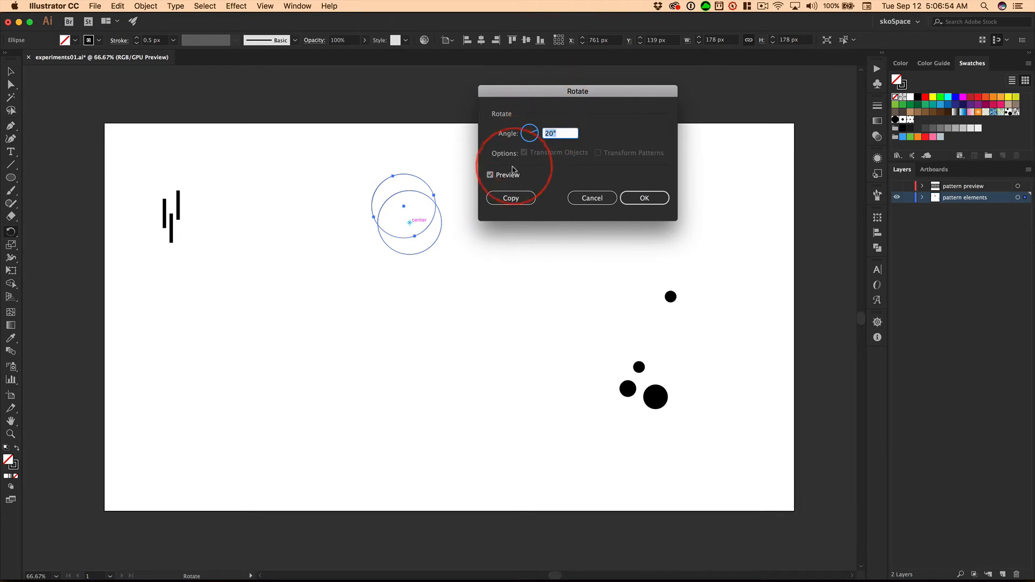
{"action": "left_click", "coordinate": [490, 175]}
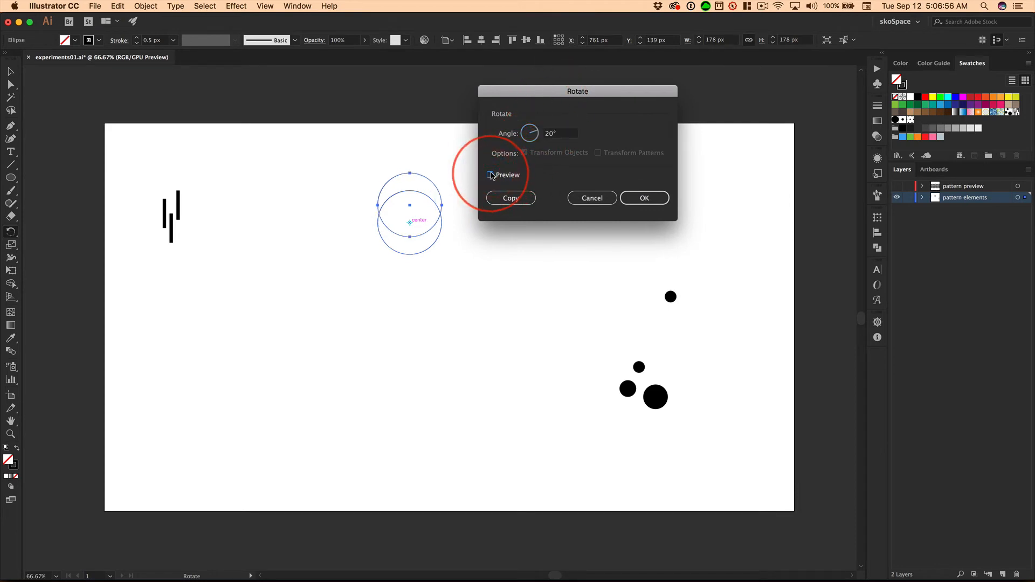
{"action": "left_click", "coordinate": [561, 134]}
{"action": "left_click", "coordinate": [528, 132]}
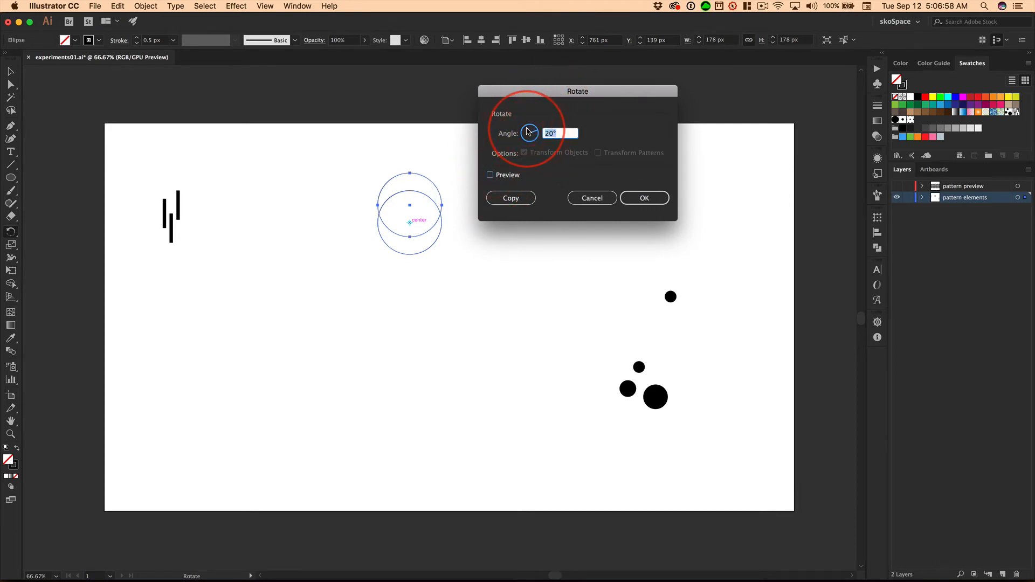
{"action": "left_click", "coordinate": [524, 134]}
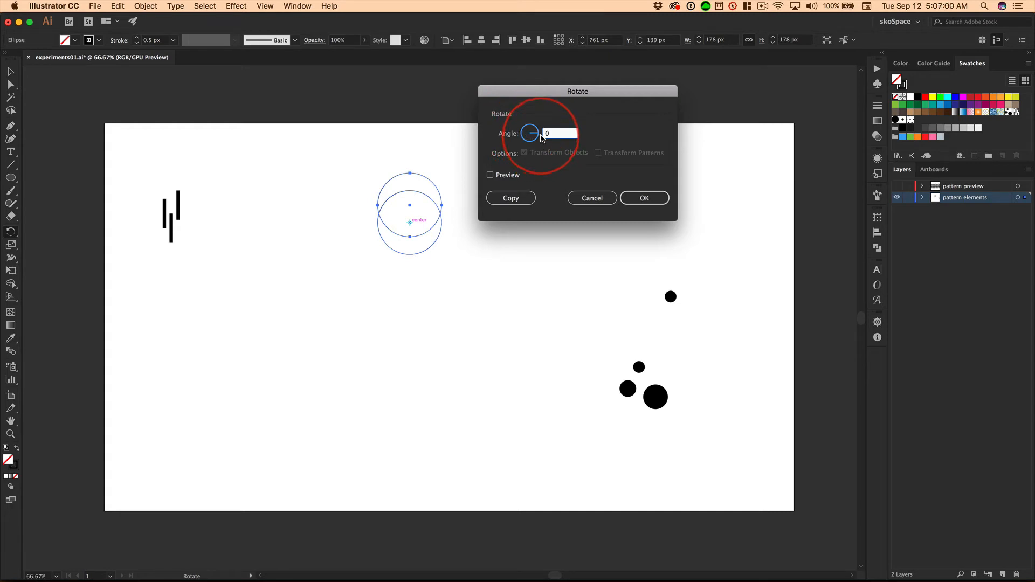
{"action": "left_click", "coordinate": [491, 176]}
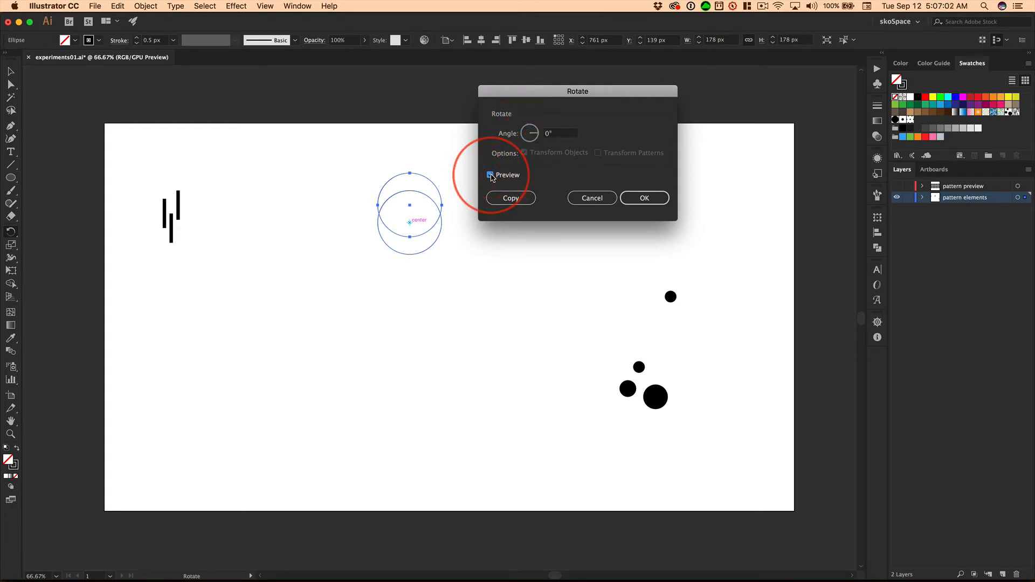
{"action": "left_click", "coordinate": [560, 133]}
{"action": "left_click", "coordinate": [579, 132]}
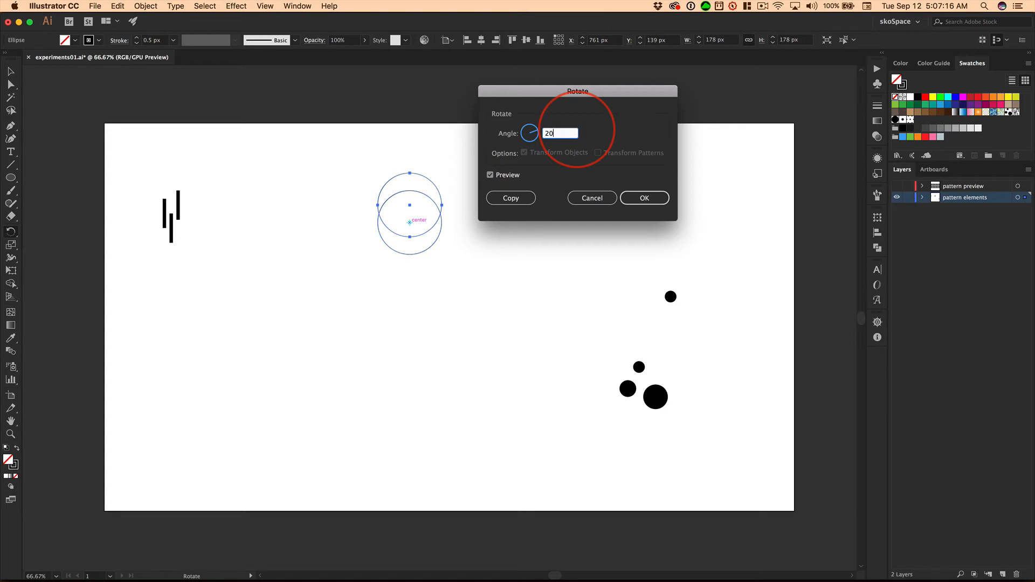
{"action": "left_click", "coordinate": [513, 198]}
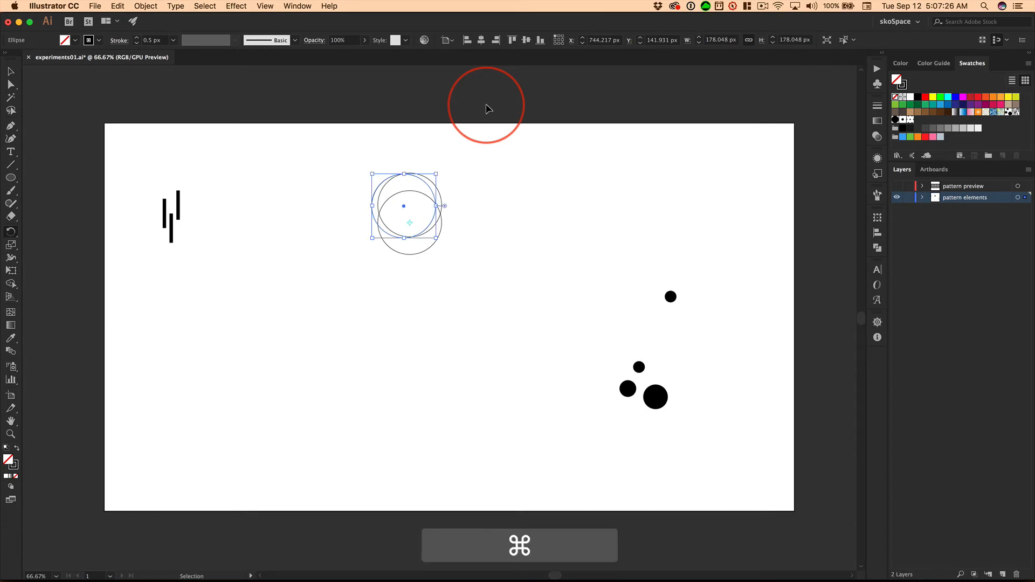
Repeat the rotated copy until the circles form a complete ring around the pivot.
{"action": "key", "text": "super+d"}
{"action": "key", "text": "super+d"}
{"action": "key", "text": "super+d"}
{"action": "key", "text": "super+d"}
{"action": "key", "text": "super+d"}
{"action": "key", "text": "super+d"}
{"action": "key", "text": "super+d"}
{"action": "key", "text": "super+d"}
{"action": "key", "text": "super+d"}
{"action": "key", "text": "super+d"}
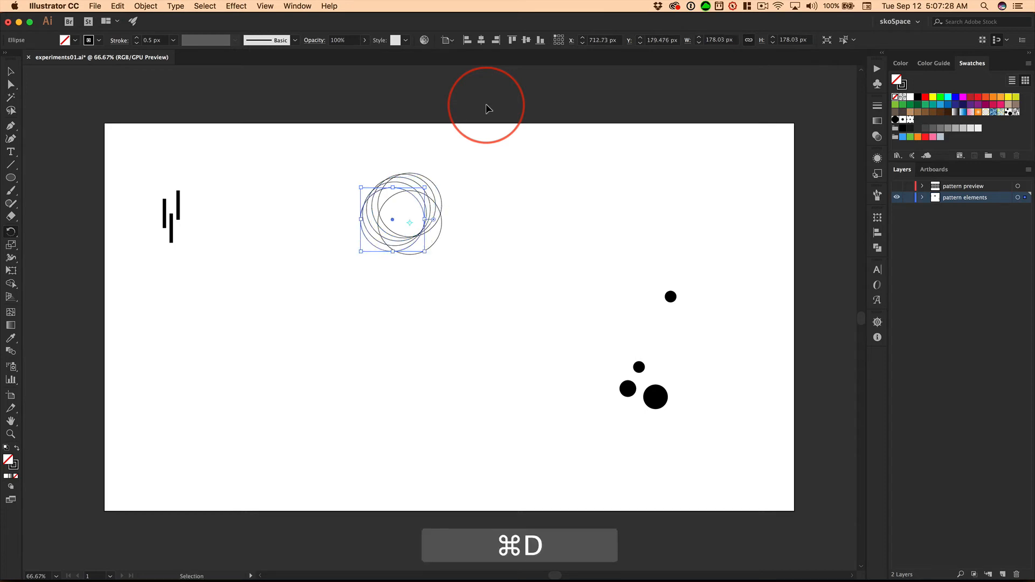
{"action": "key", "text": "super+d"}
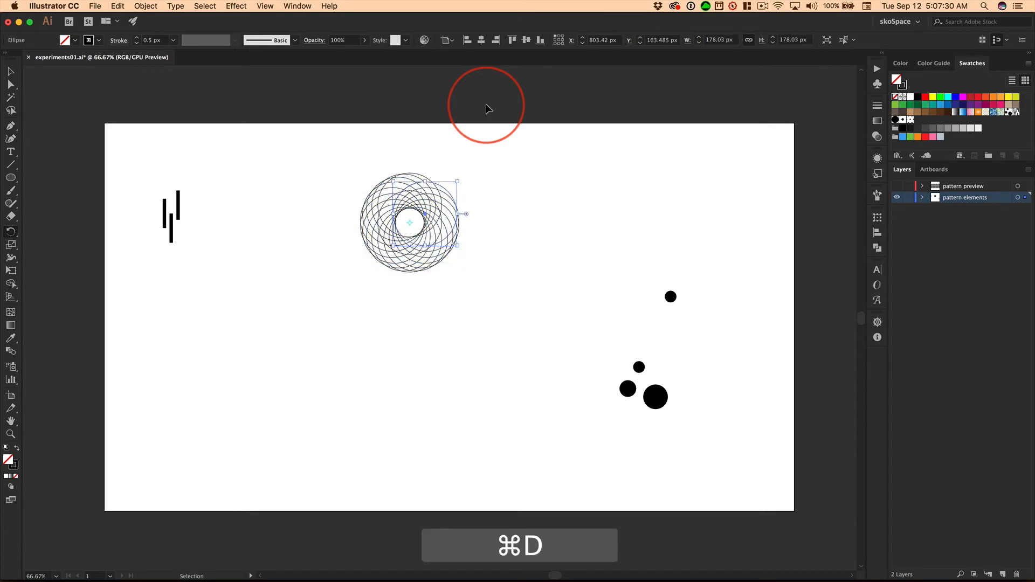
{"action": "key", "text": "super+d"}
{"action": "key", "text": "super+d"}
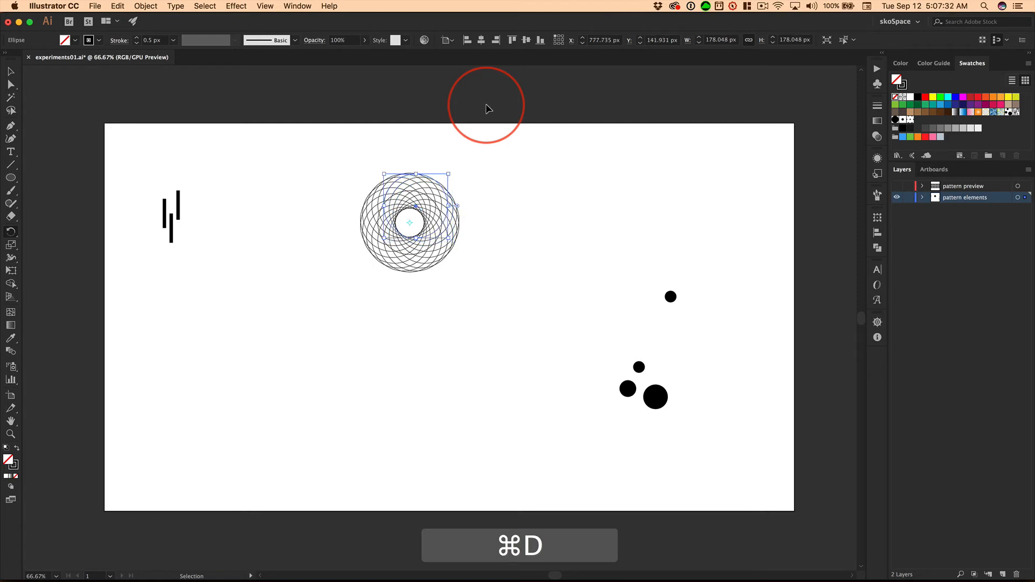
Select all circles of the rosette, make them into a grid pattern swatch, and leave pattern editing with the Pattern Options moved aside.
{"action": "key", "text": "r"}
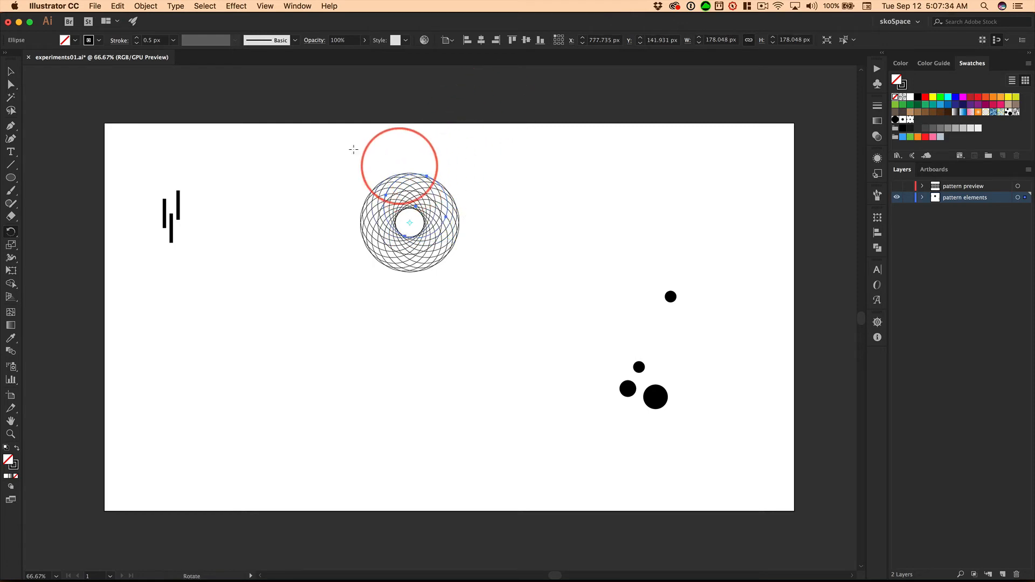
{"action": "left_click", "coordinate": [11, 71]}
{"action": "left_click", "coordinate": [330, 166]}
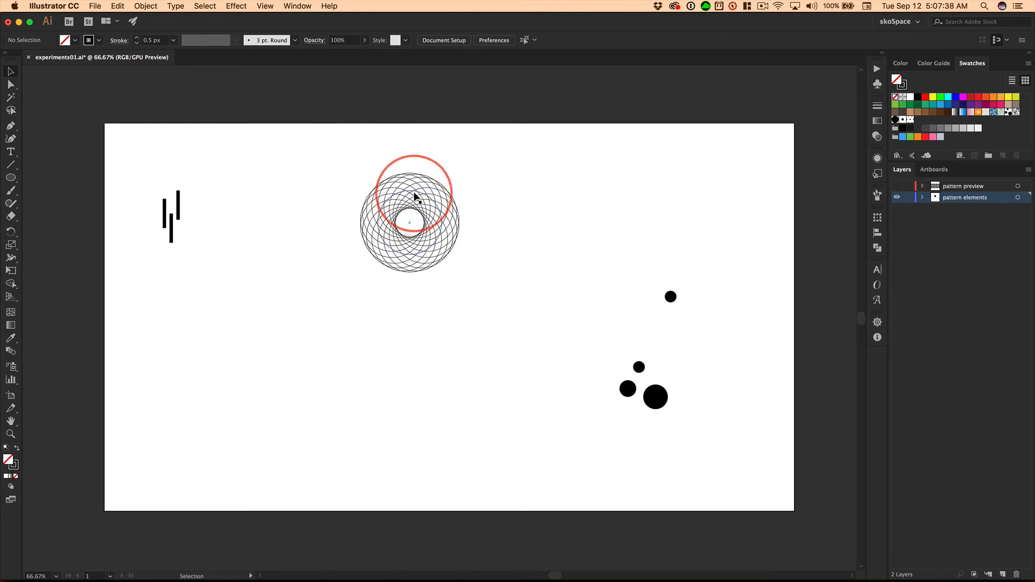
{"action": "left_click", "coordinate": [439, 243]}
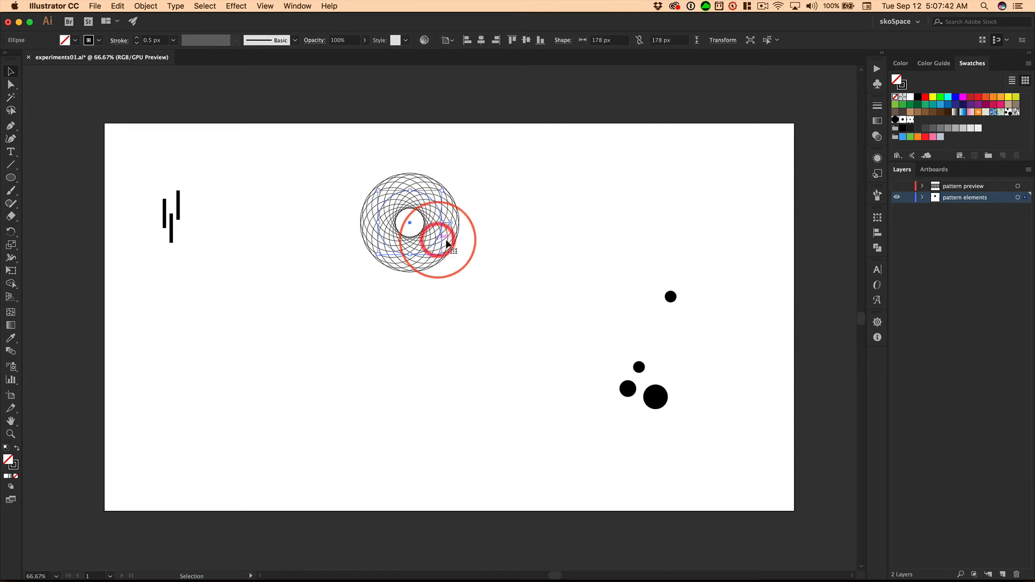
{"action": "left_click", "coordinate": [603, 238]}
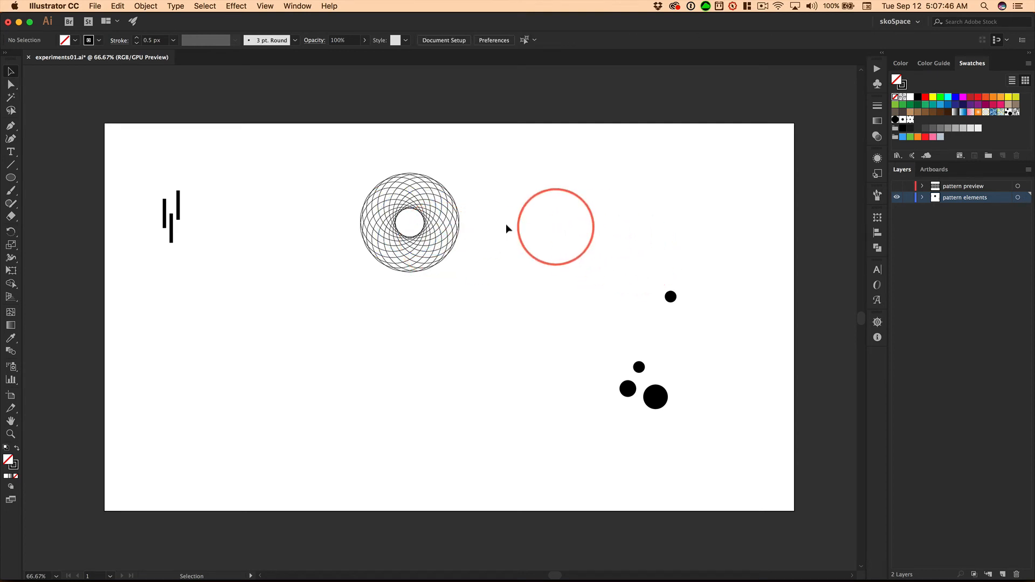
{"action": "left_click_drag", "start_coordinate": [343, 154], "coordinate": [491, 265]}
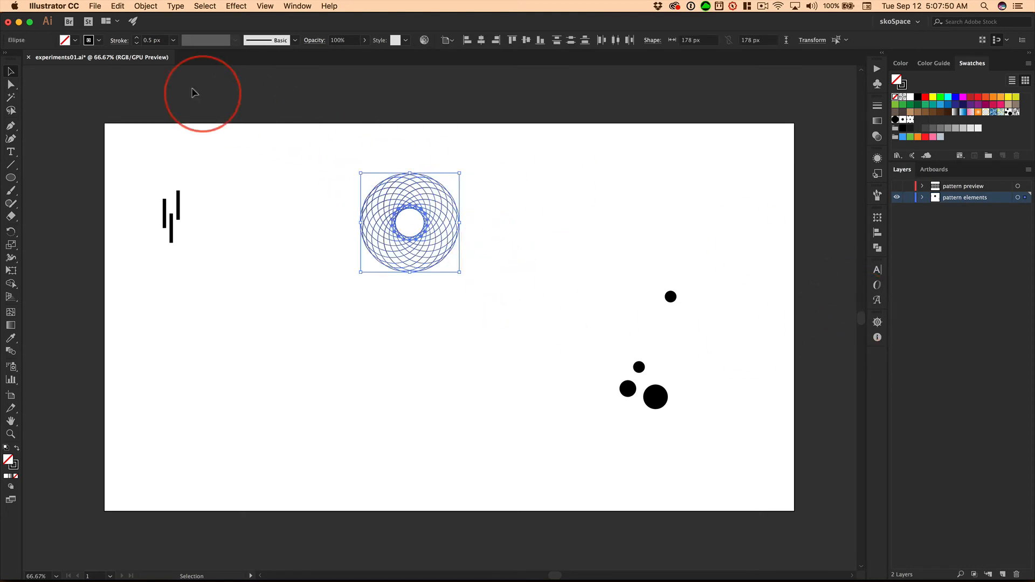
{"action": "left_click", "coordinate": [148, 6]}
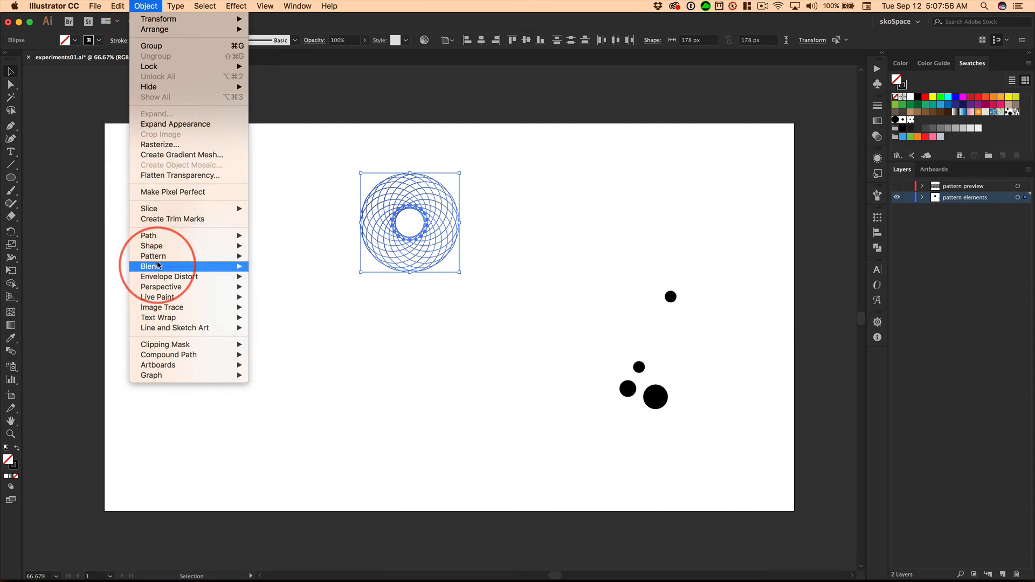
{"action": "mouse_move", "coordinate": [154, 257]}
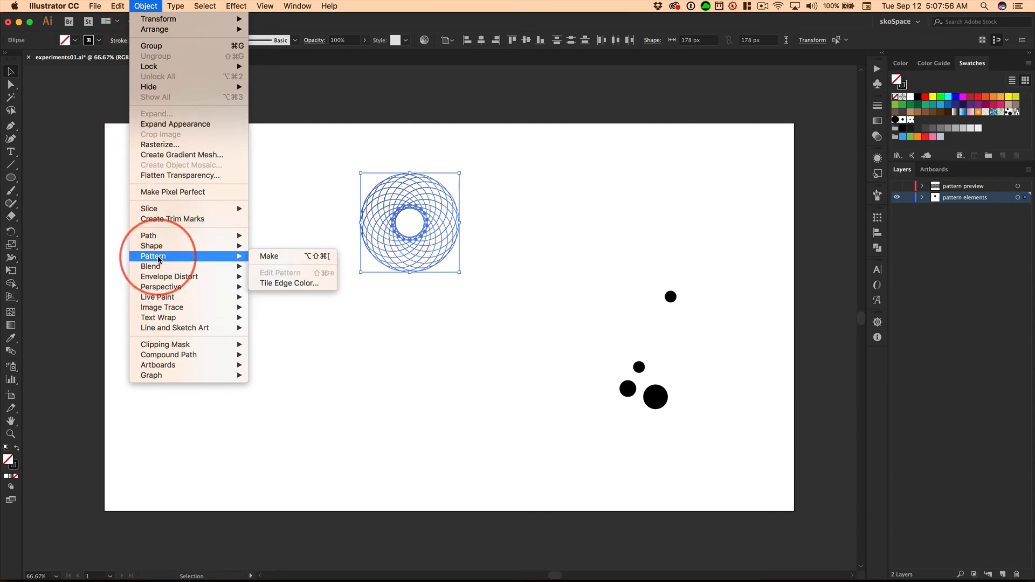
{"action": "left_click", "coordinate": [272, 257]}
{"action": "left_click", "coordinate": [462, 231]}
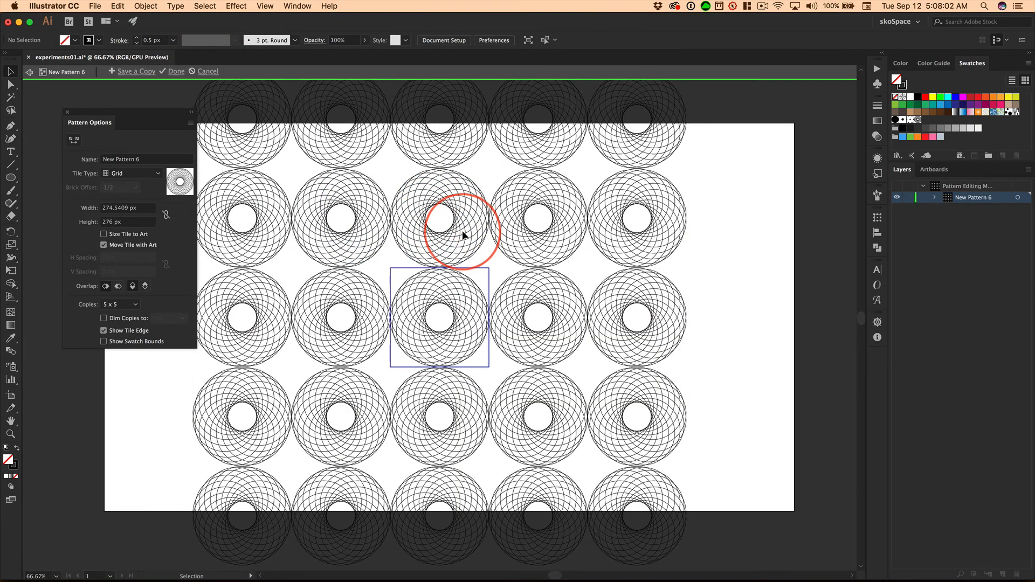
{"action": "double_click", "coordinate": [462, 231]}
{"action": "left_click_drag", "start_coordinate": [138, 113], "coordinate": [116, 86]}
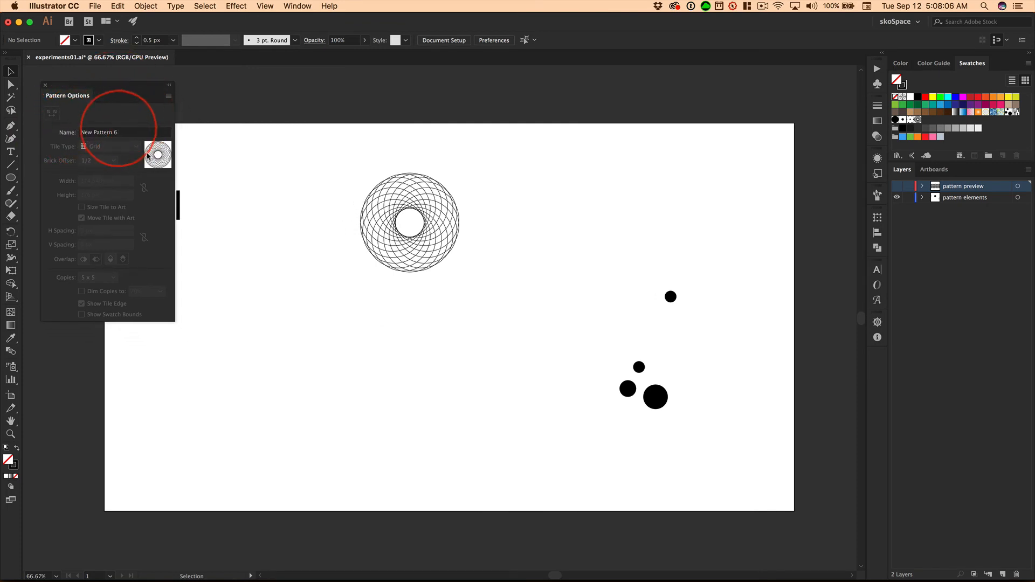
Show only the pattern preview layer and fill its full-artboard rectangle with the new rosette pattern.
{"action": "left_click", "coordinate": [898, 196]}
{"action": "left_click", "coordinate": [897, 186]}
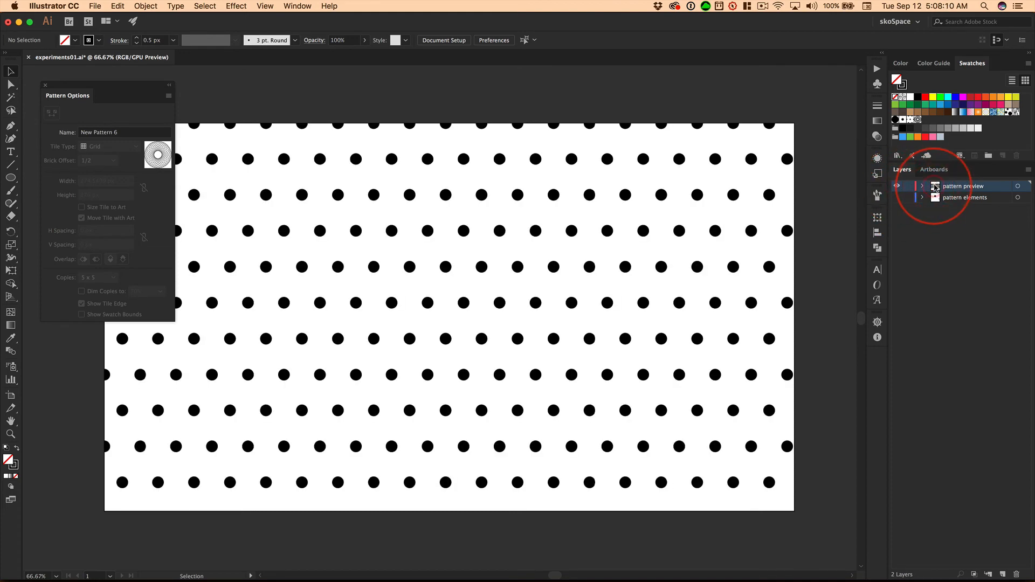
{"action": "left_click", "coordinate": [736, 202]}
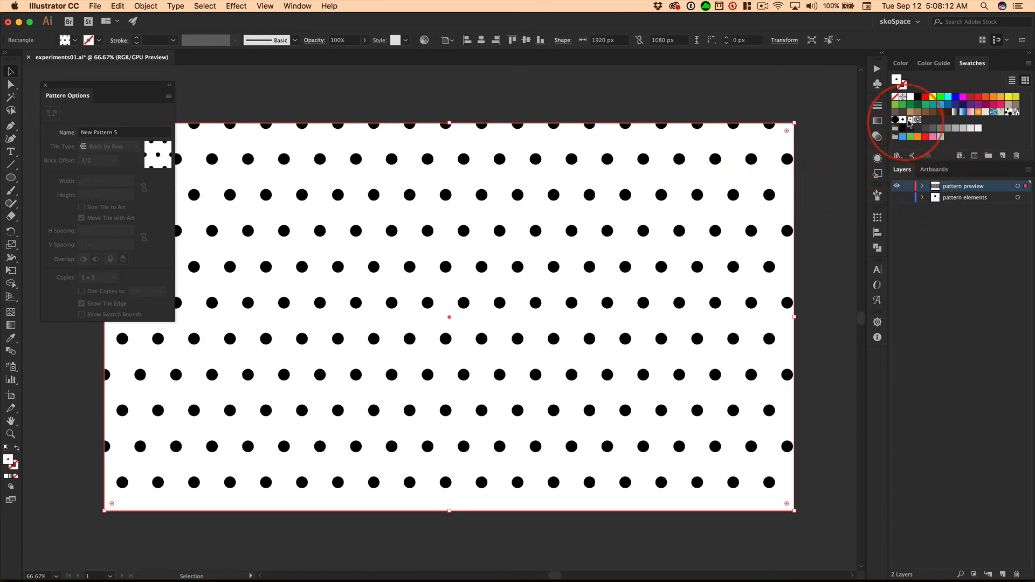
{"action": "left_click", "coordinate": [911, 121]}
{"action": "left_click", "coordinate": [677, 263]}
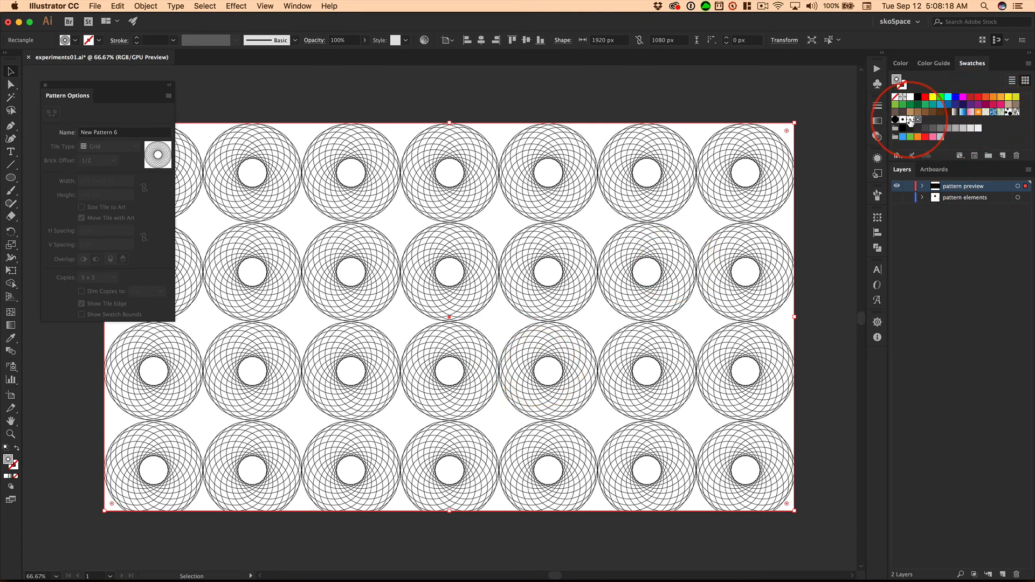
Hide the pattern preview layer and show the pattern elements layer.
{"action": "left_click_drag", "start_coordinate": [910, 122], "coordinate": [379, 213]}
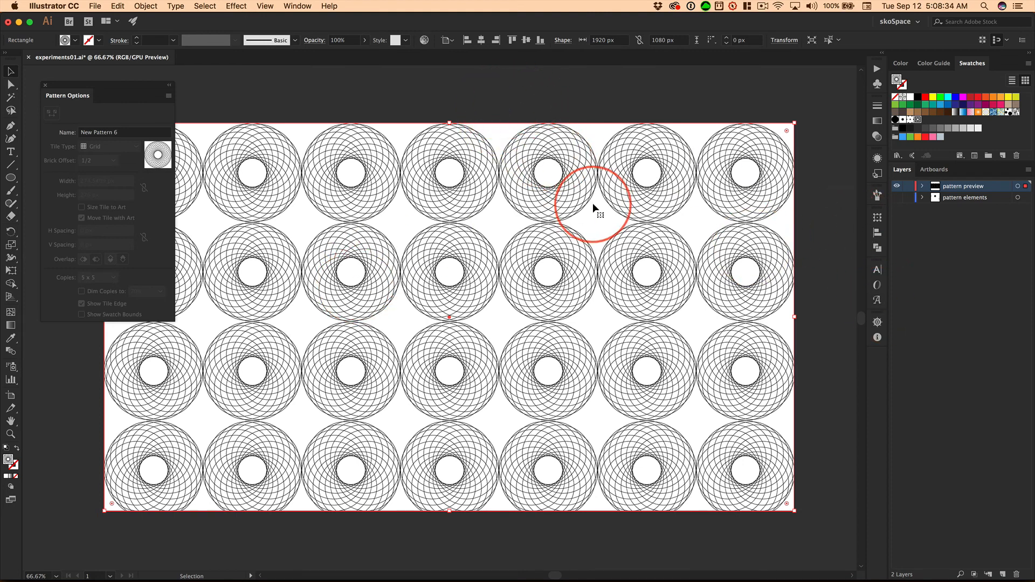
{"action": "left_click", "coordinate": [537, 162]}
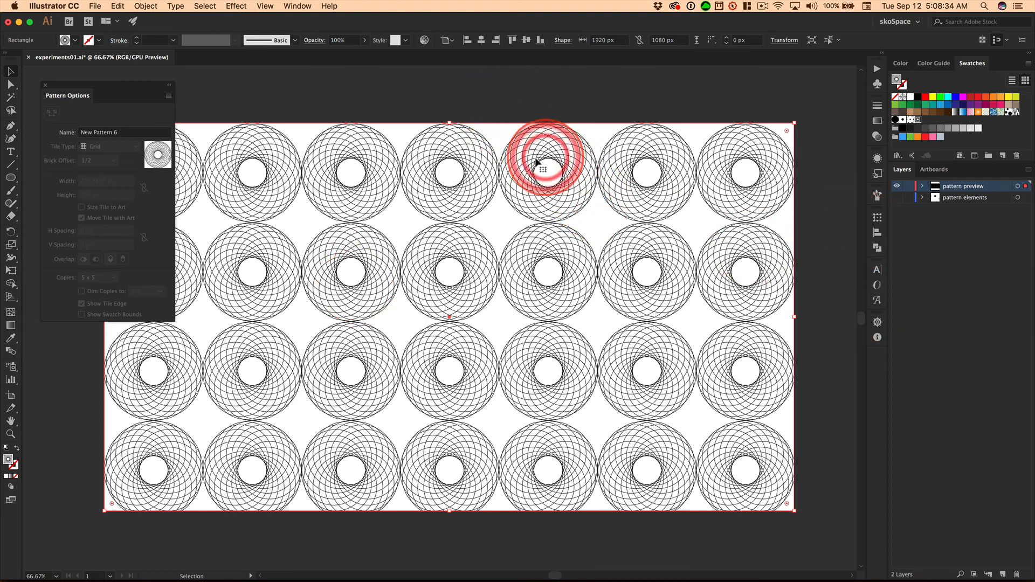
{"action": "left_click", "coordinate": [897, 186]}
{"action": "left_click", "coordinate": [897, 197]}
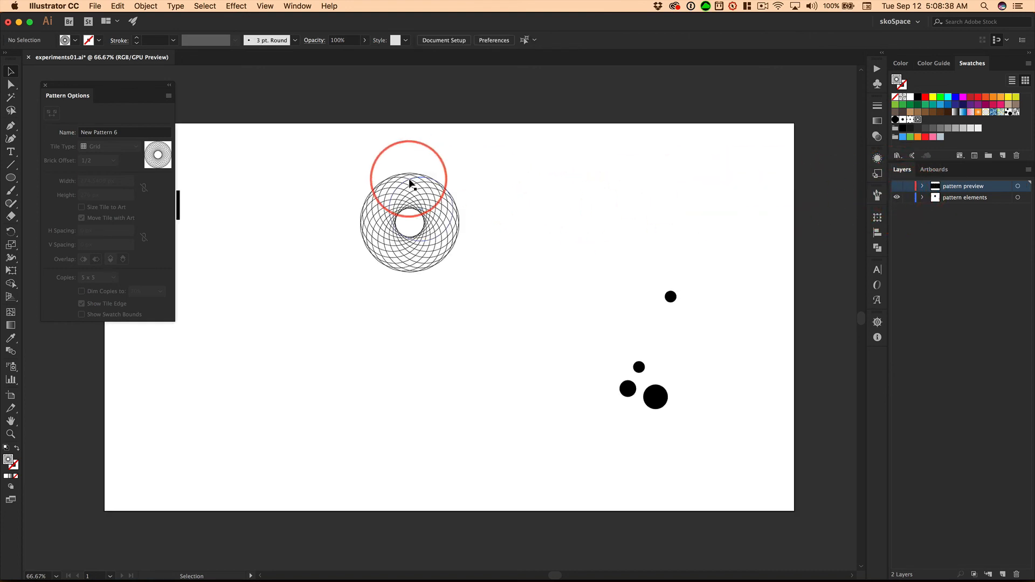